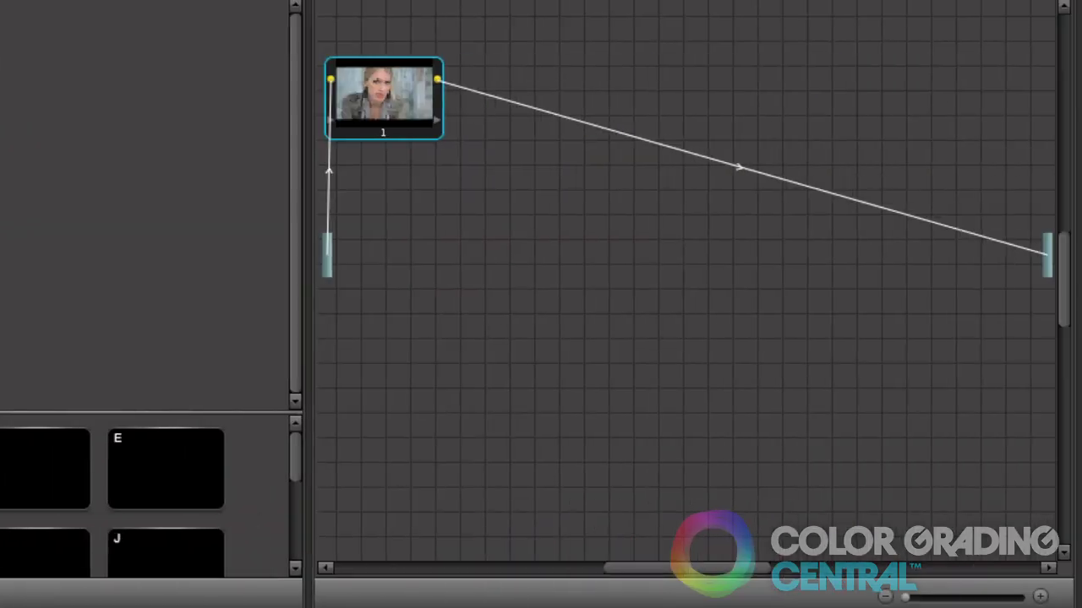
Add a second serial node and unlink the custom curves so channels move independently
key("alt+s")
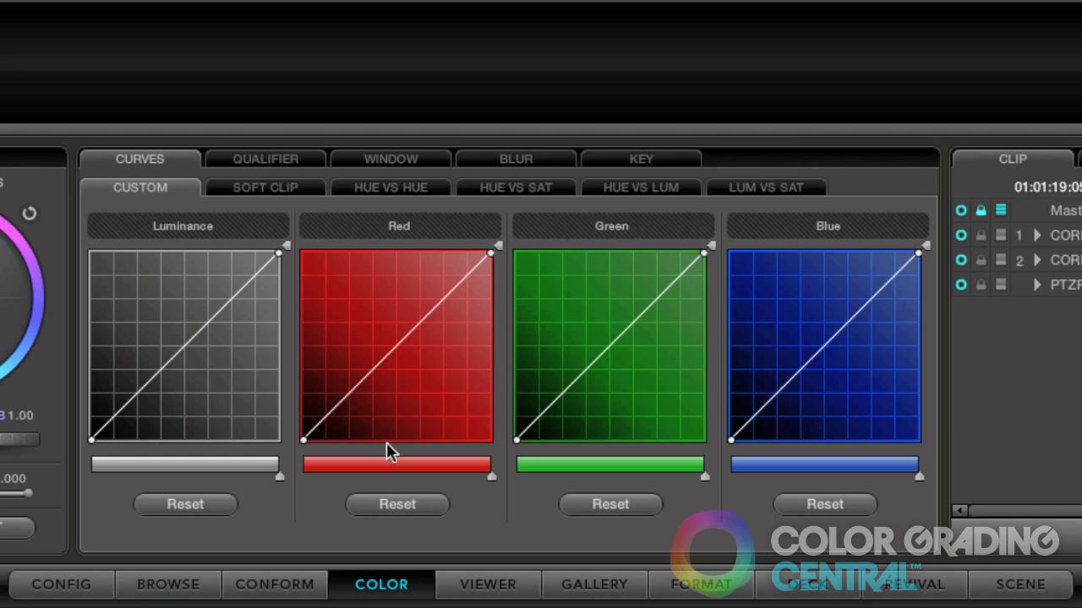
right_click(300, 505)
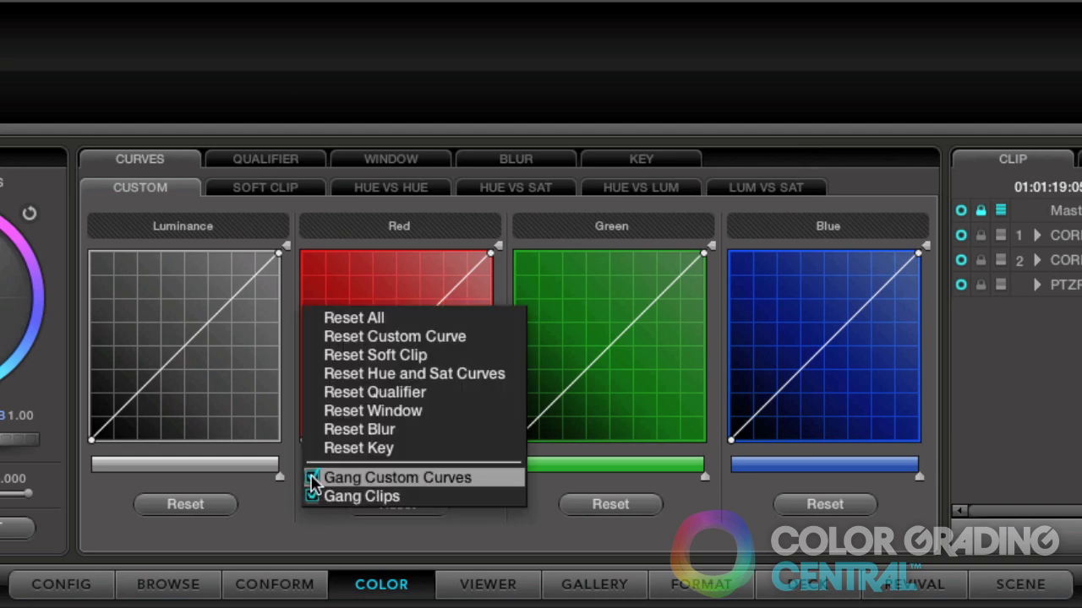
left_click(312, 478)
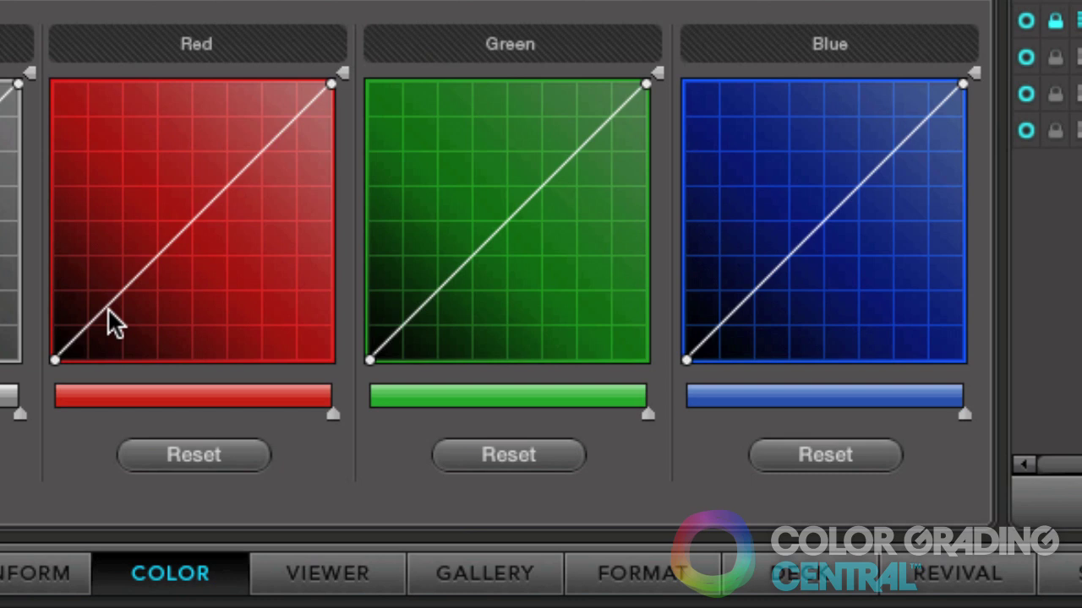
Bend the red curve into an S-shape, darkening red shadows and lifting red highlights
left_click(109, 308)
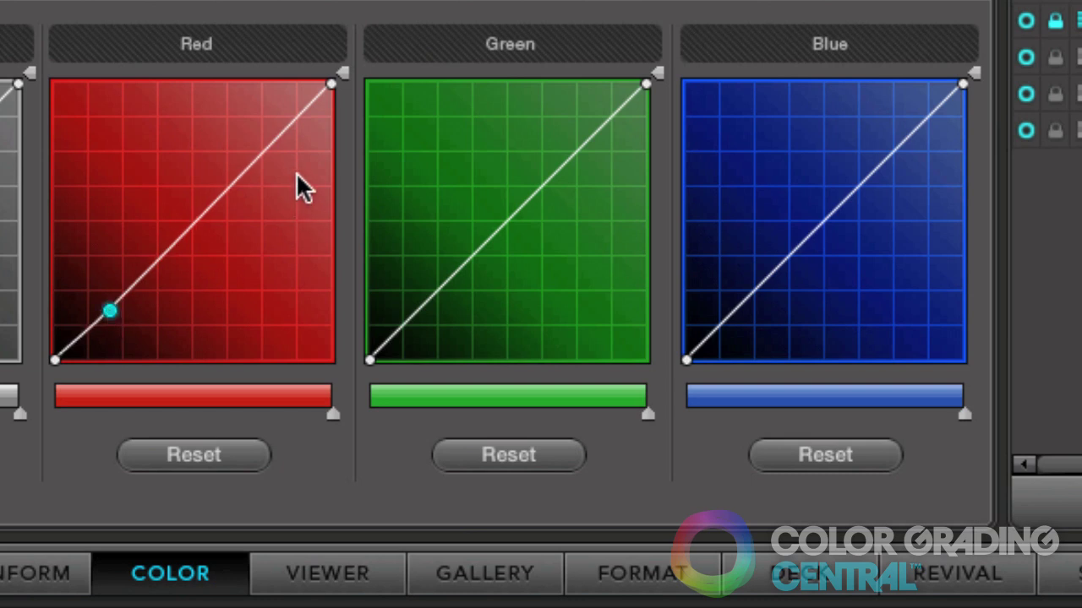
left_click(263, 153)
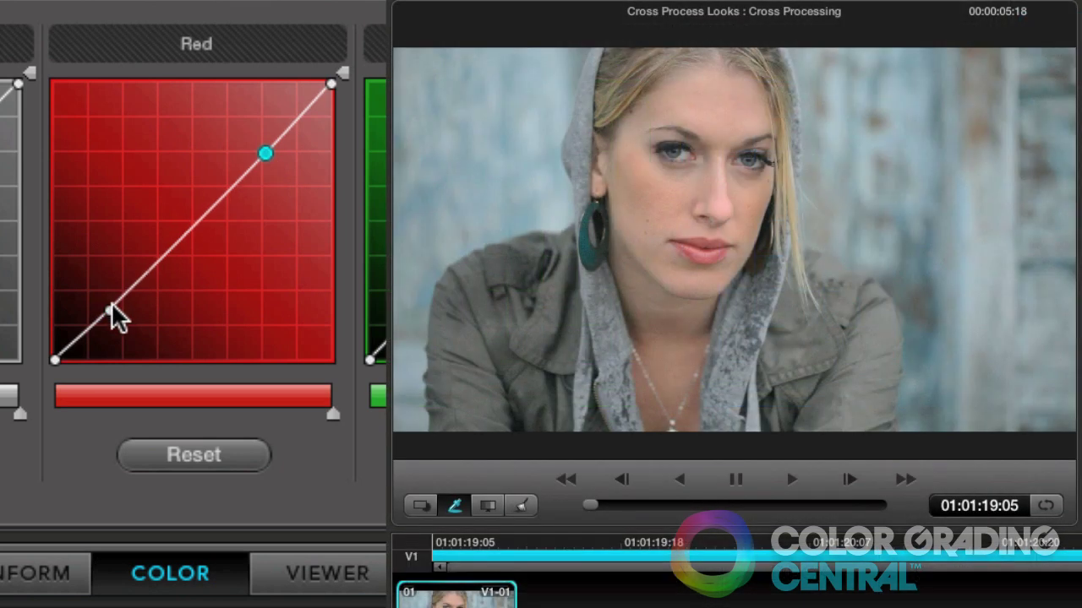
left_click(110, 311)
left_click_drag(112, 310, 114, 333)
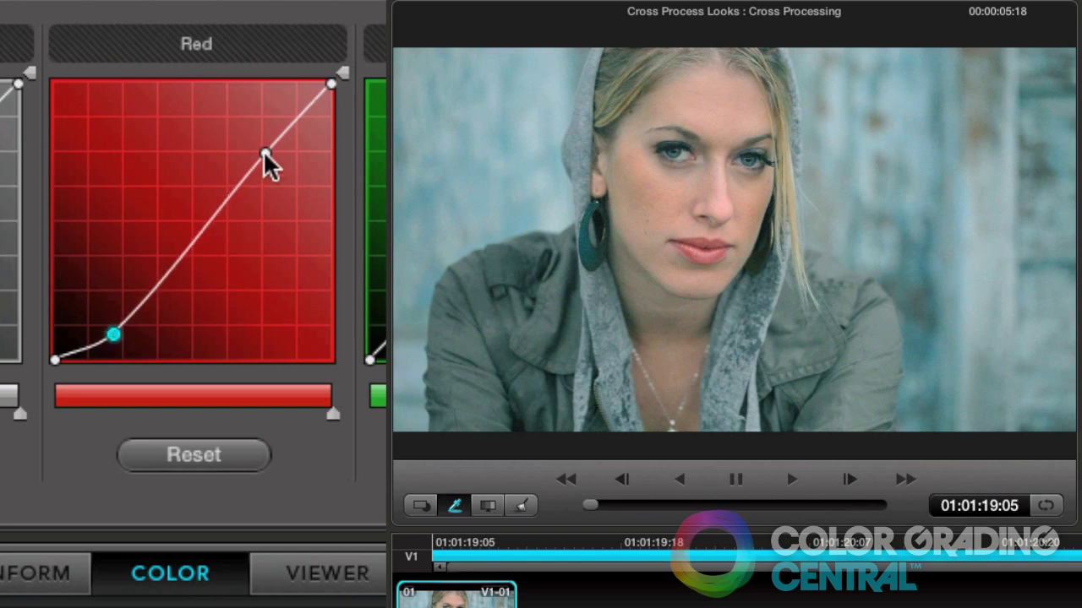
left_click_drag(265, 154, 253, 140)
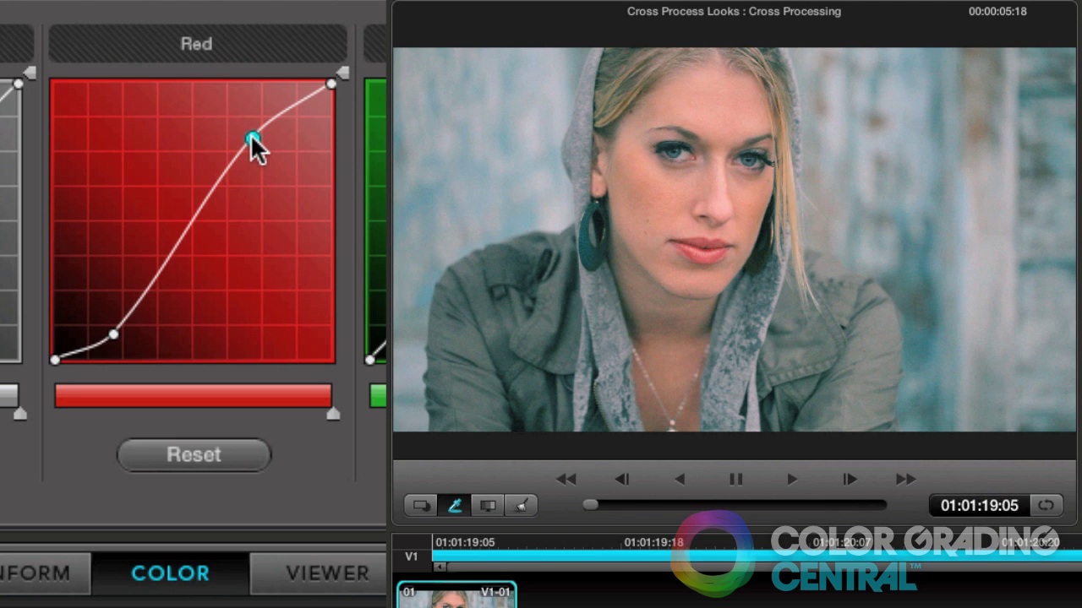
scroll(346, 135, "right", 10)
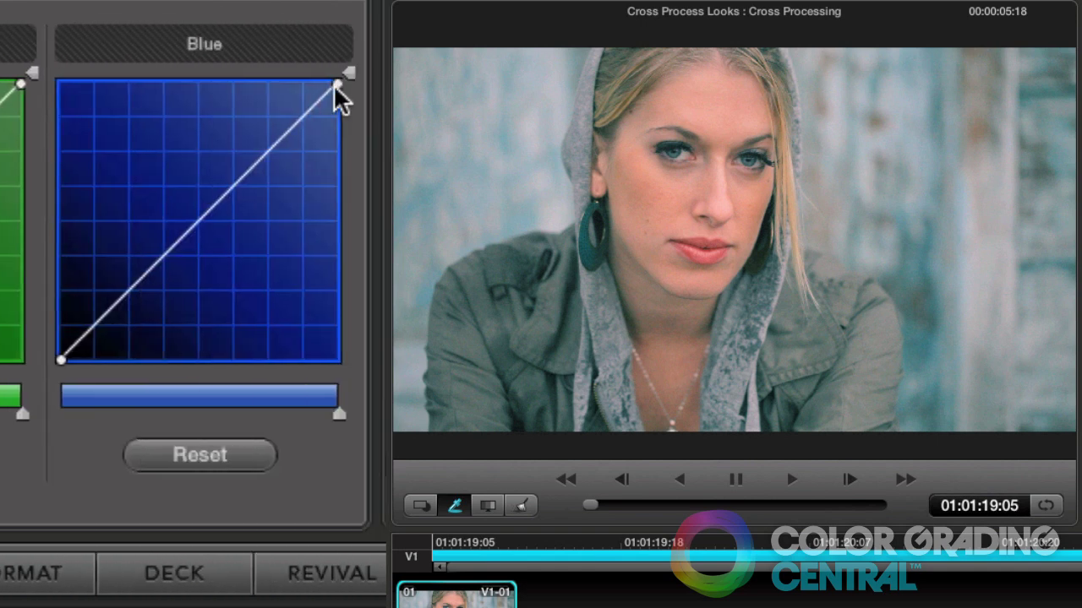
Lower blue's top point, lift its bottom point, and give green a two-point S-curve
left_click_drag(337, 84, 337, 133)
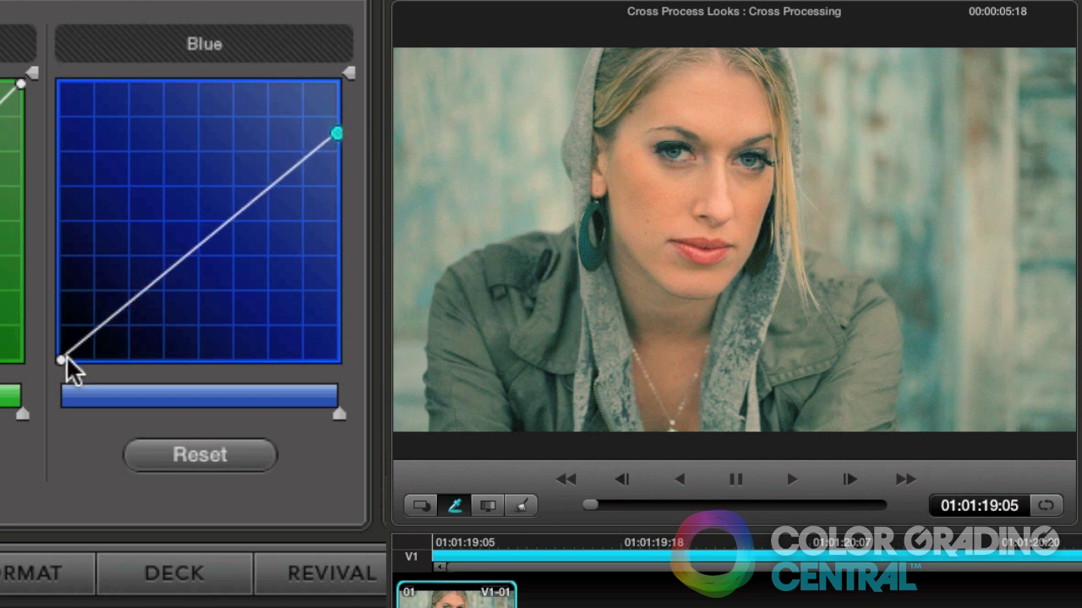
left_click_drag(66, 359, 58, 330)
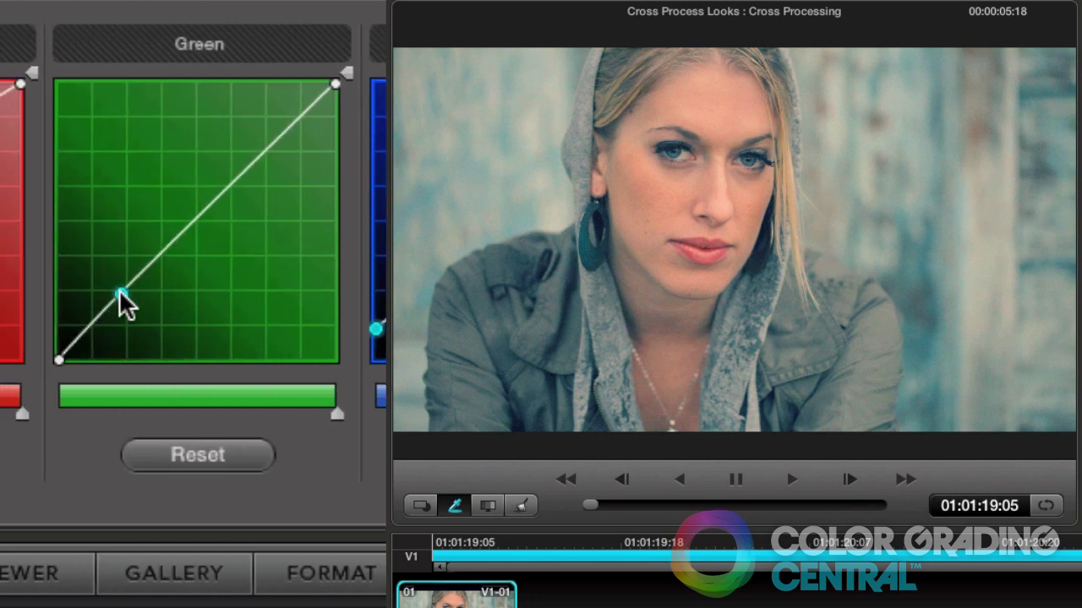
left_click_drag(123, 297, 129, 301)
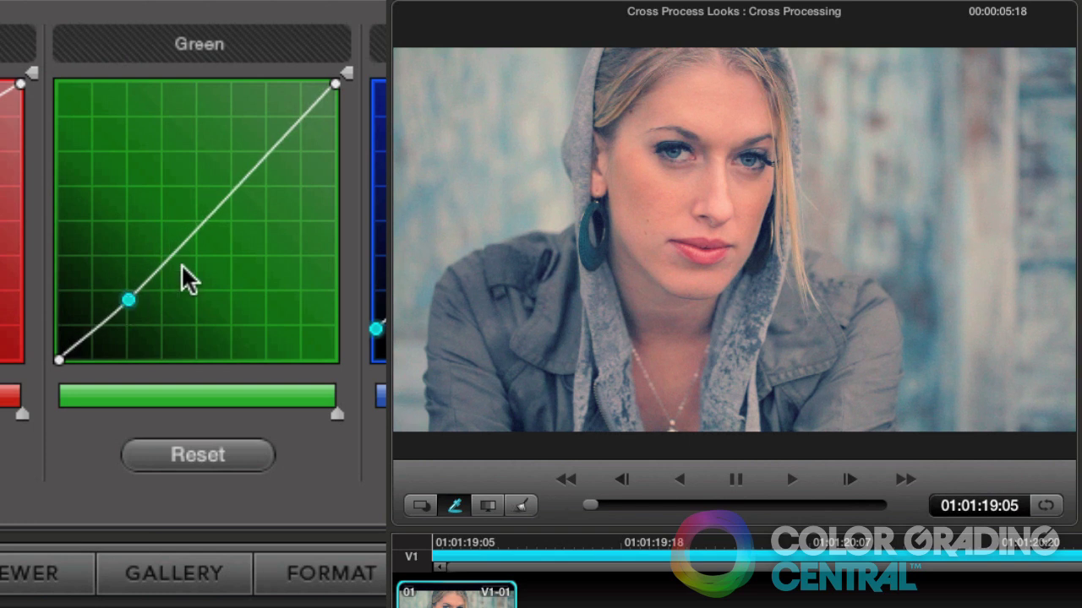
left_click(262, 160)
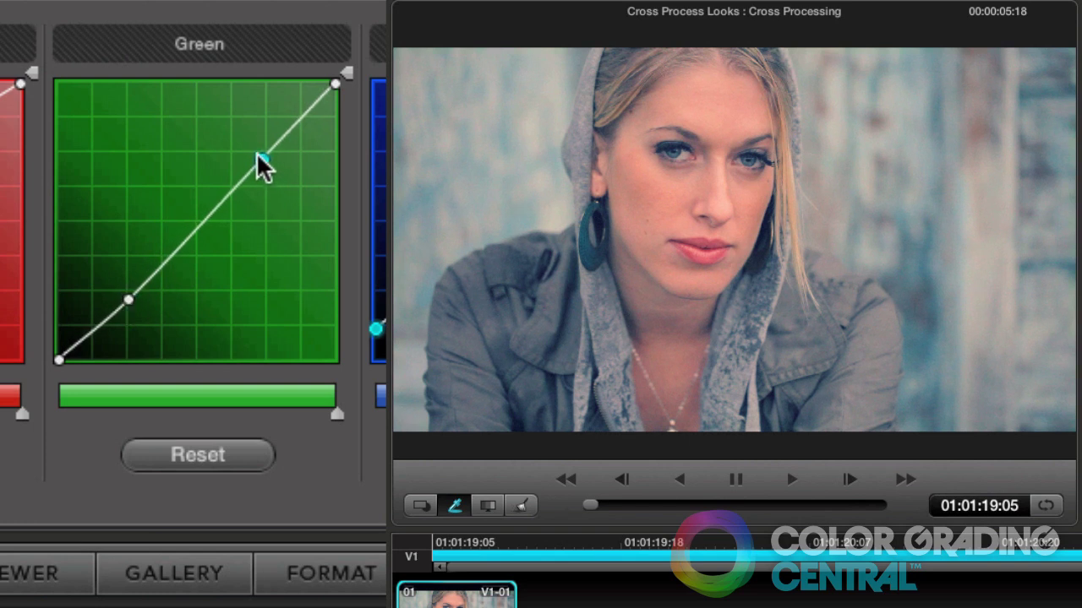
left_click_drag(257, 157, 254, 152)
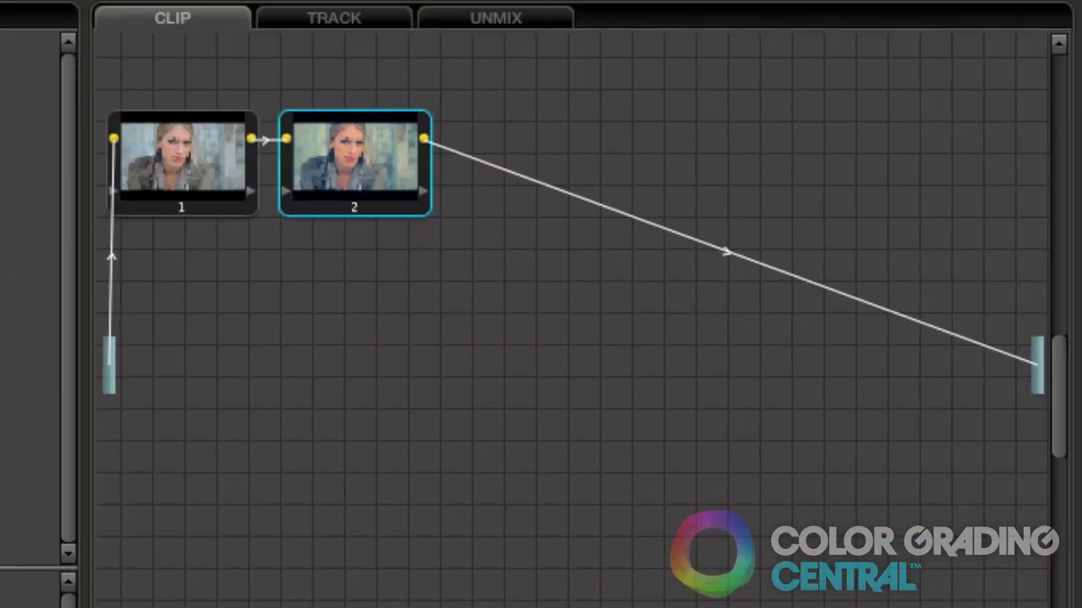
Add a third serial node, re-gang the custom curves, and S-curve the luminance for contrast
key("alt+s")
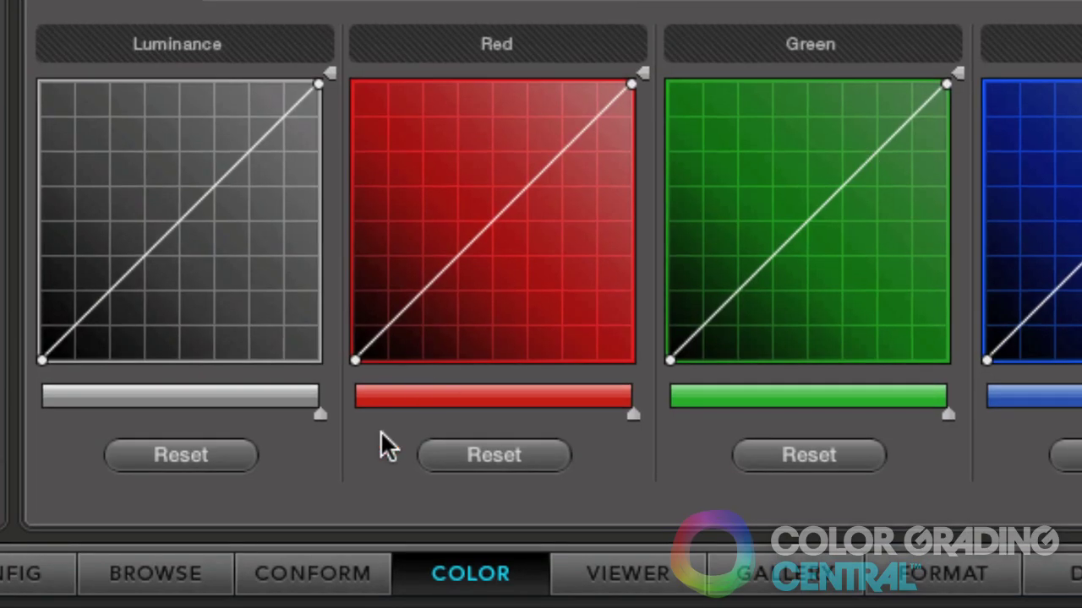
right_click(381, 433)
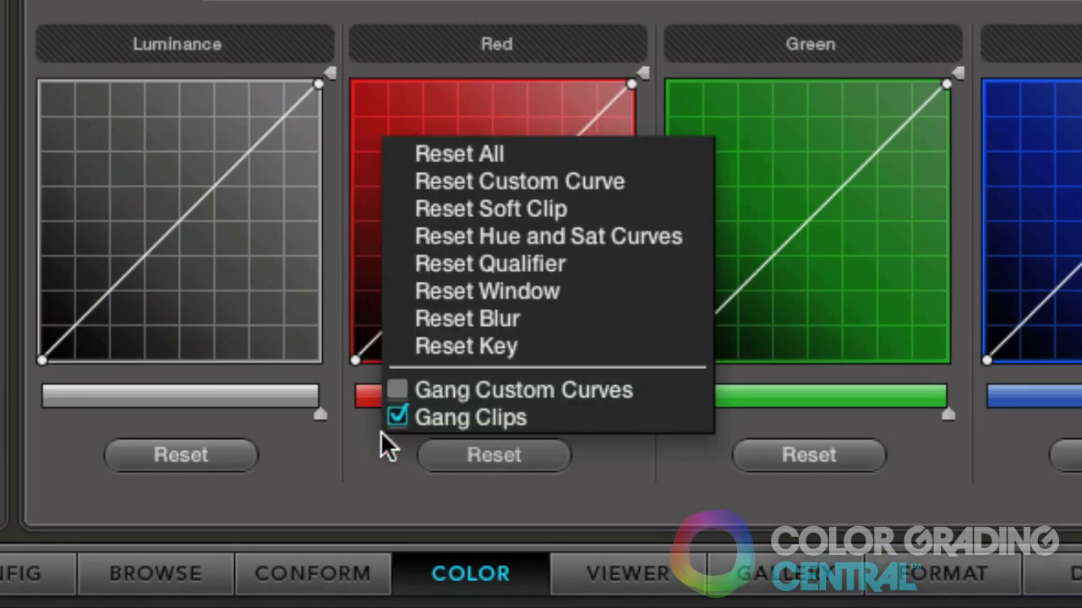
left_click(401, 387)
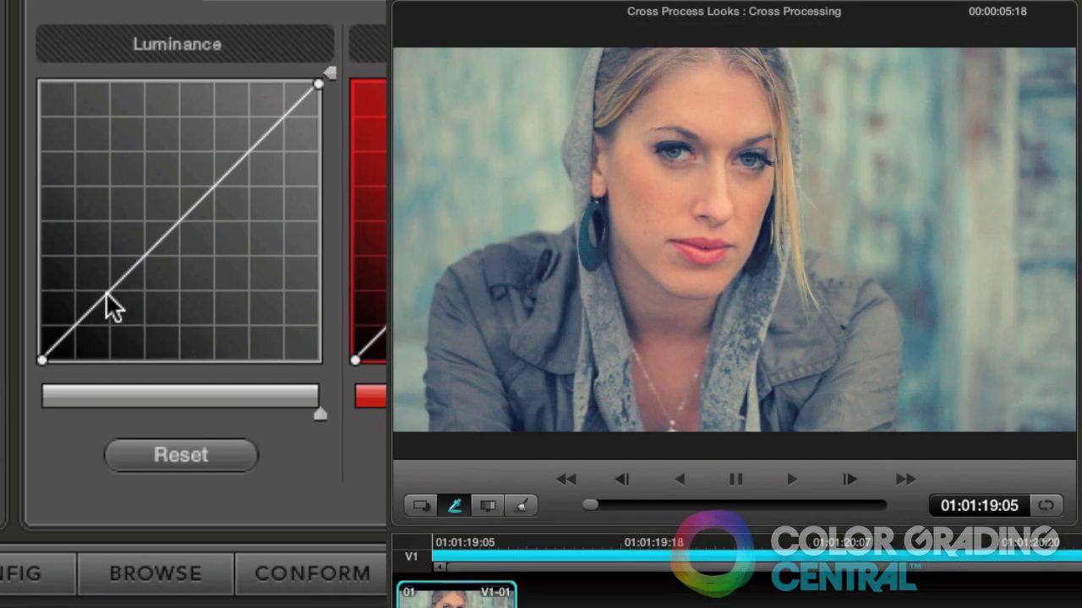
left_click_drag(108, 298, 116, 325)
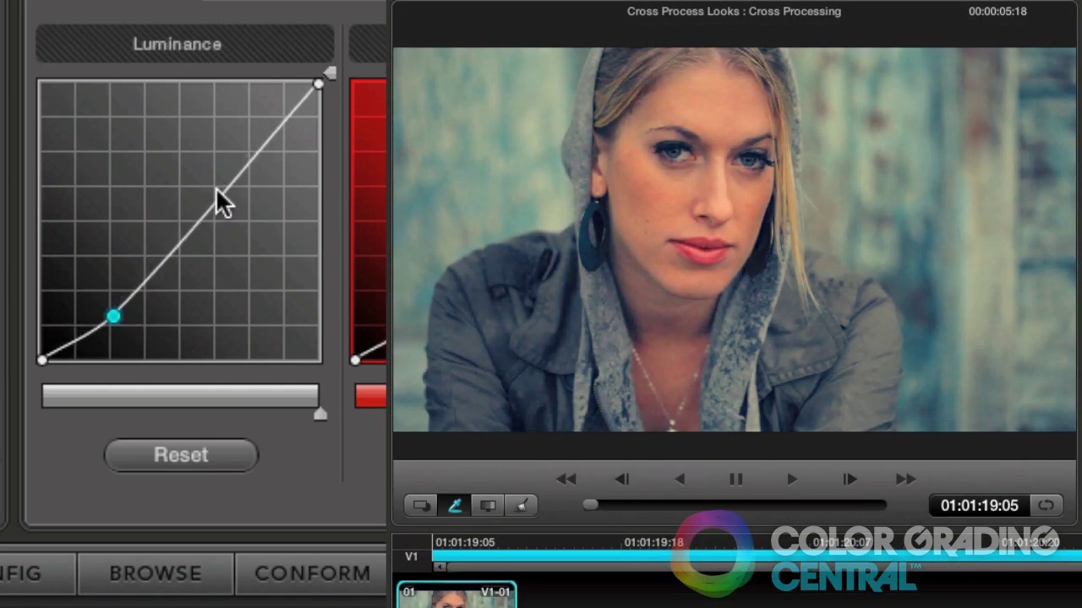
left_click_drag(217, 199, 222, 160)
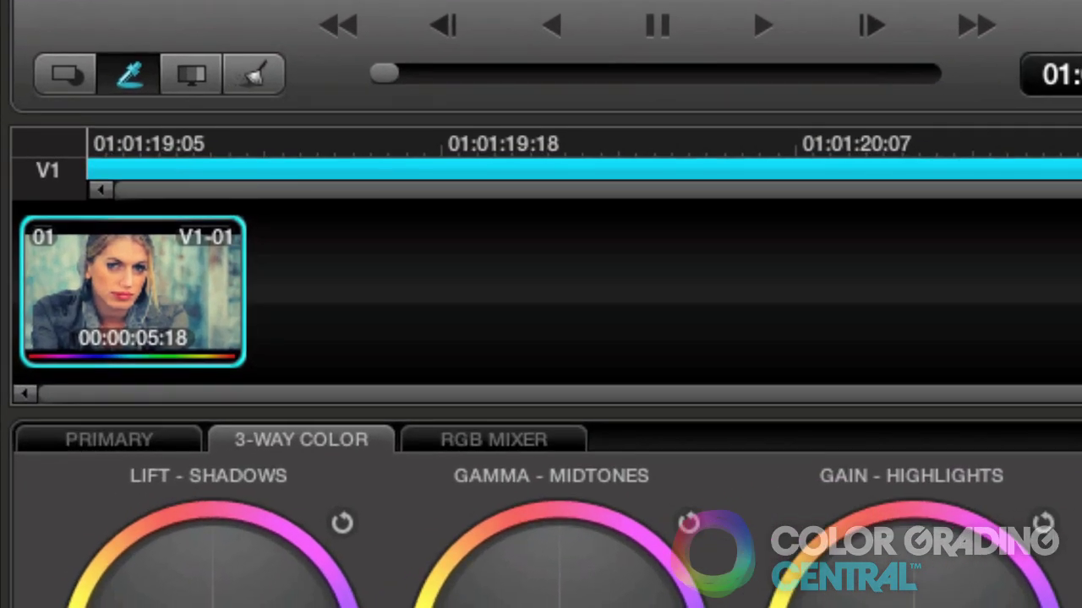
Create a new grade version and raise node 2's lower green point to soften its S-curve
key("ctrl+y")
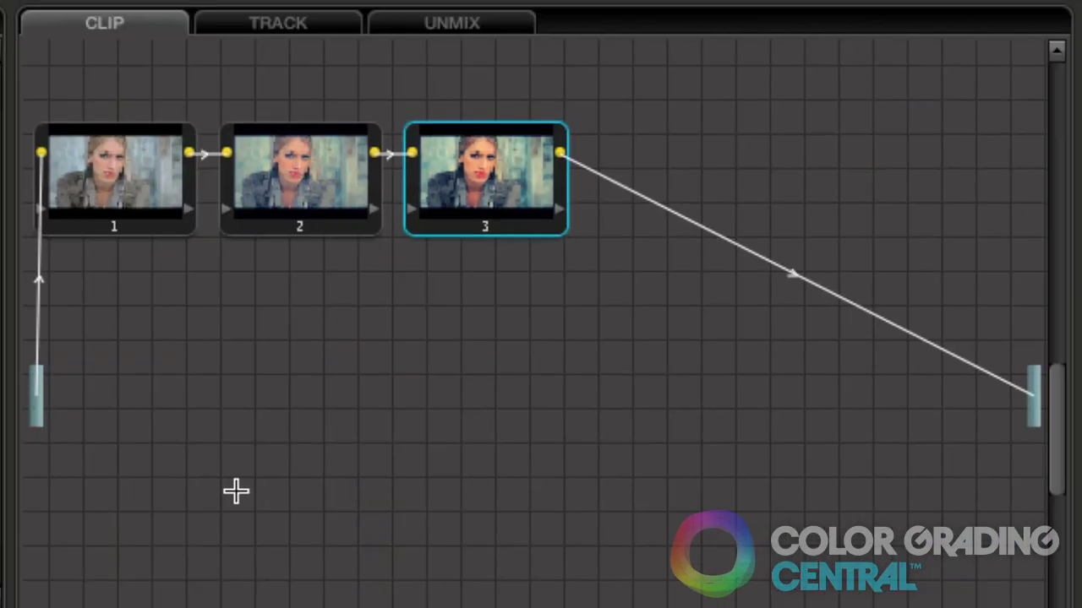
key("ctrl+z")
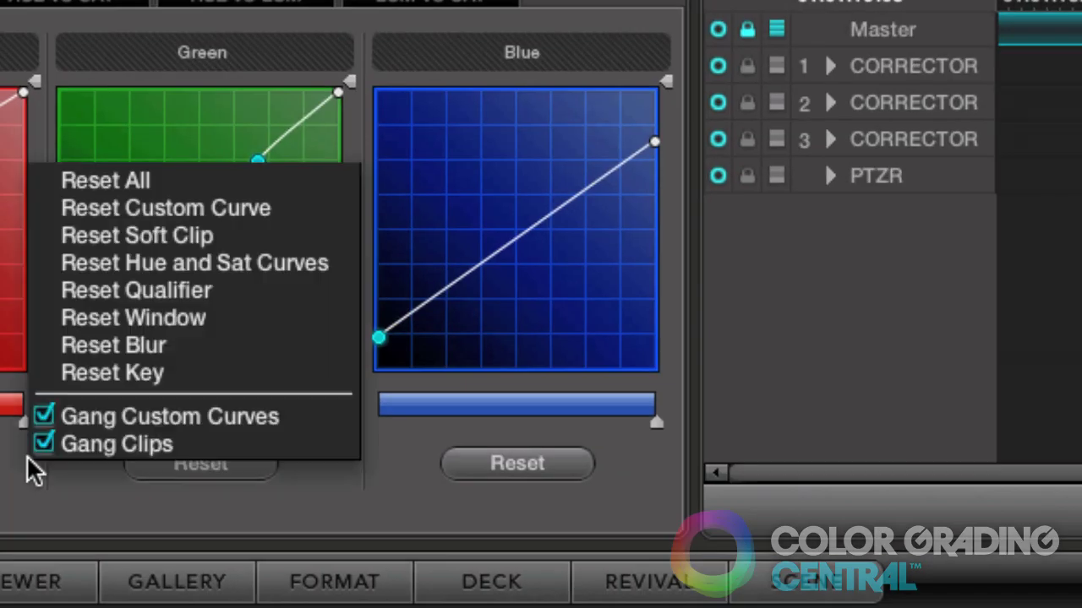
left_click(41, 413)
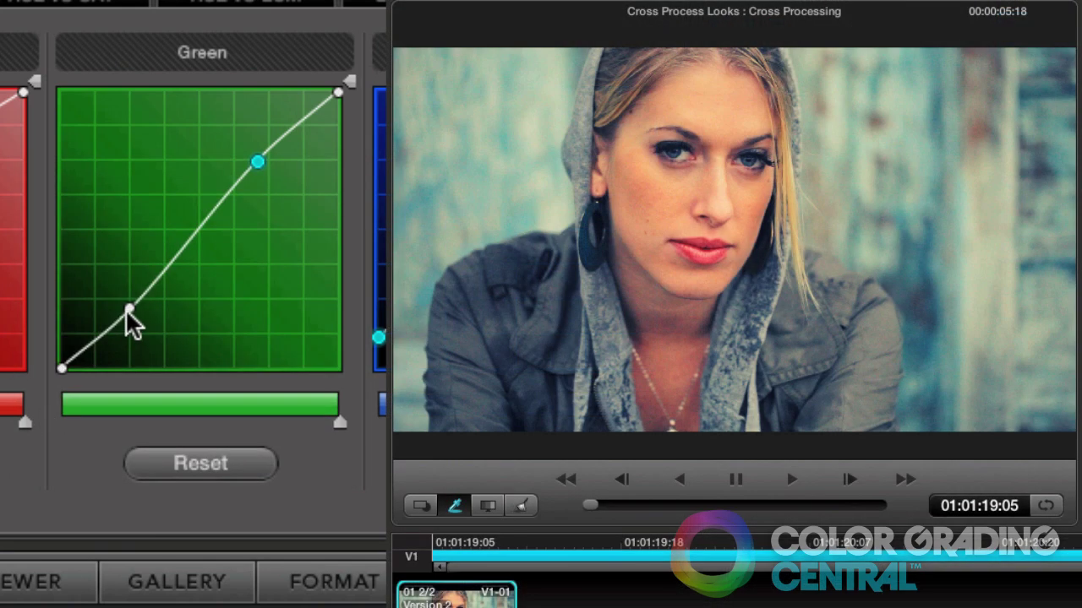
left_click_drag(127, 309, 127, 301)
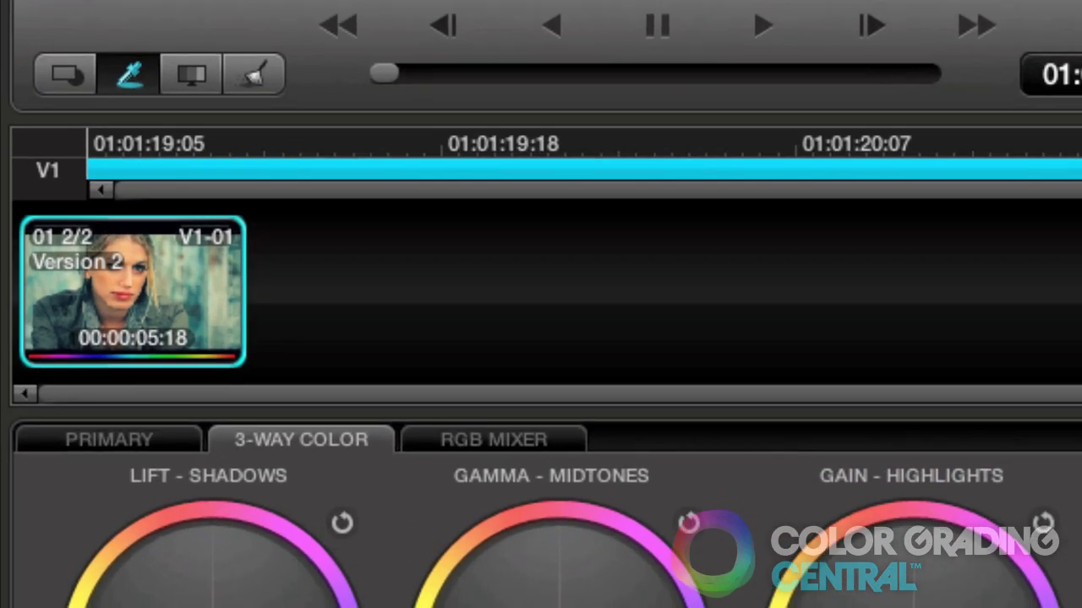
Create a third grade version, step between nodes 3 and 2, and lift the red shadows
key("ctrl+y")
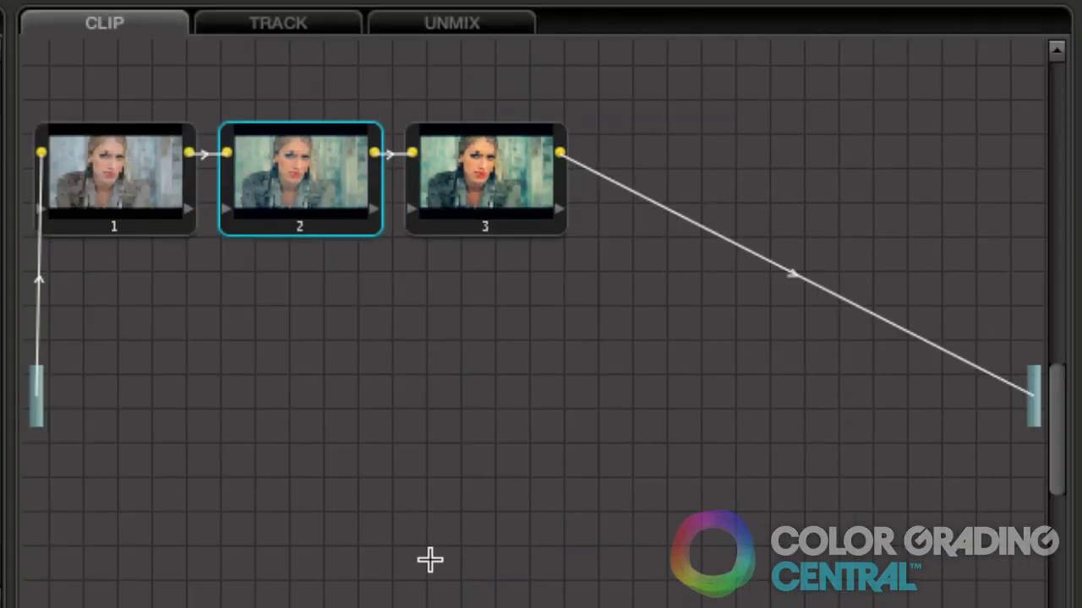
key("ctrl+z")
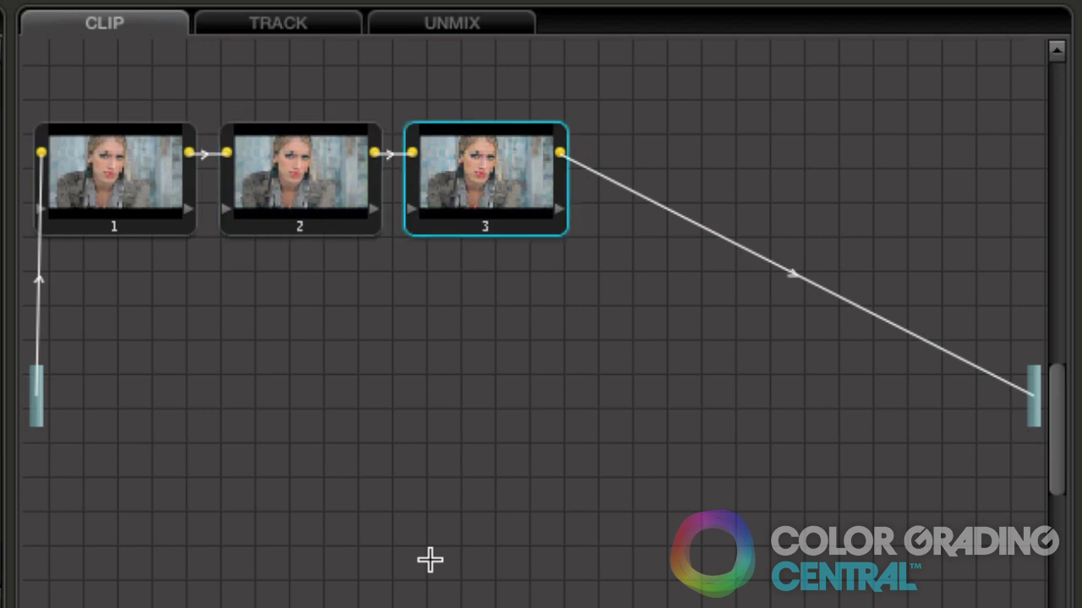
key("ctrl+z")
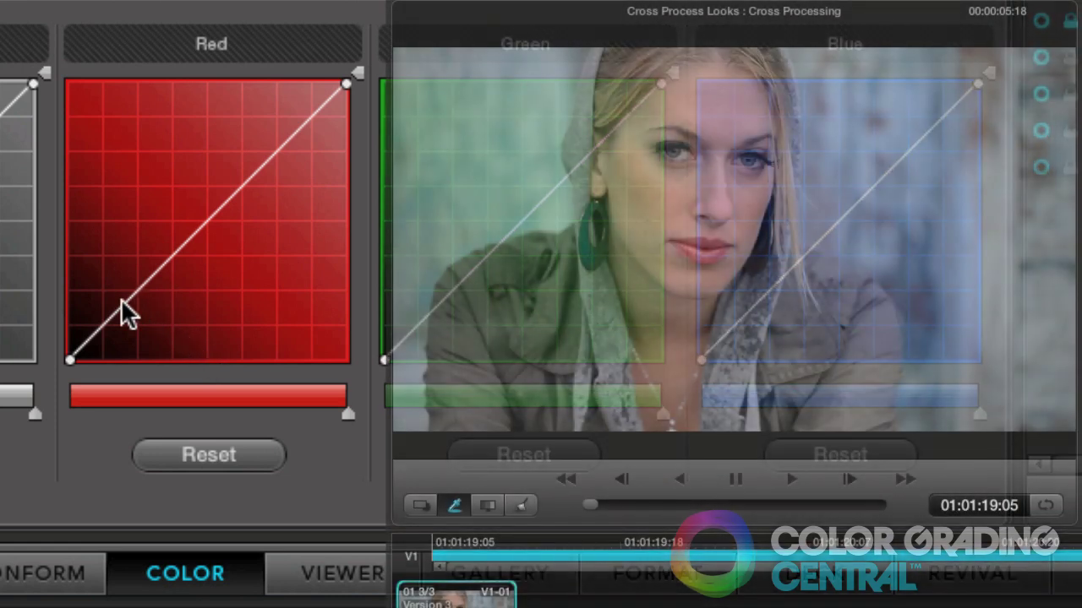
left_click_drag(126, 305, 122, 279)
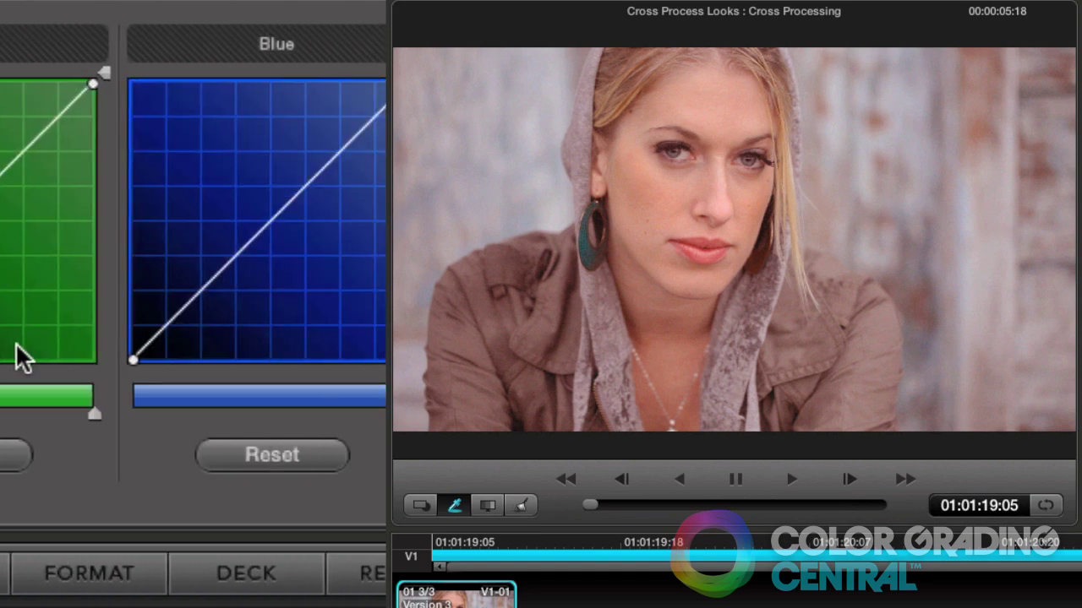
Raise blue's black point, bend its upper tones up, and bow the green curve upward
left_click_drag(51, 355, 52, 300)
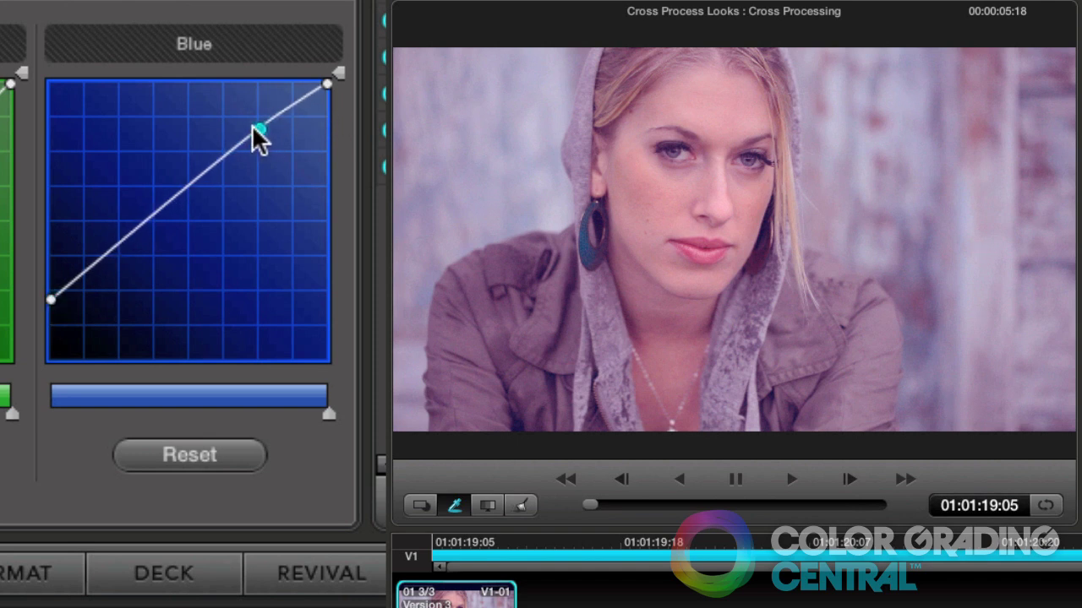
left_click_drag(258, 135, 254, 114)
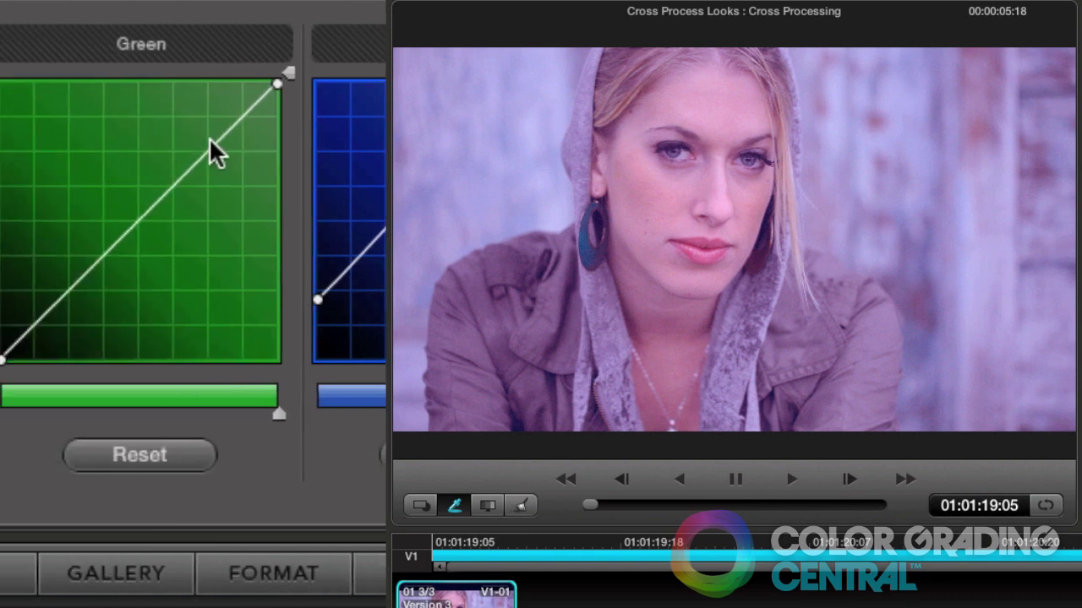
left_click_drag(254, 155, 236, 116)
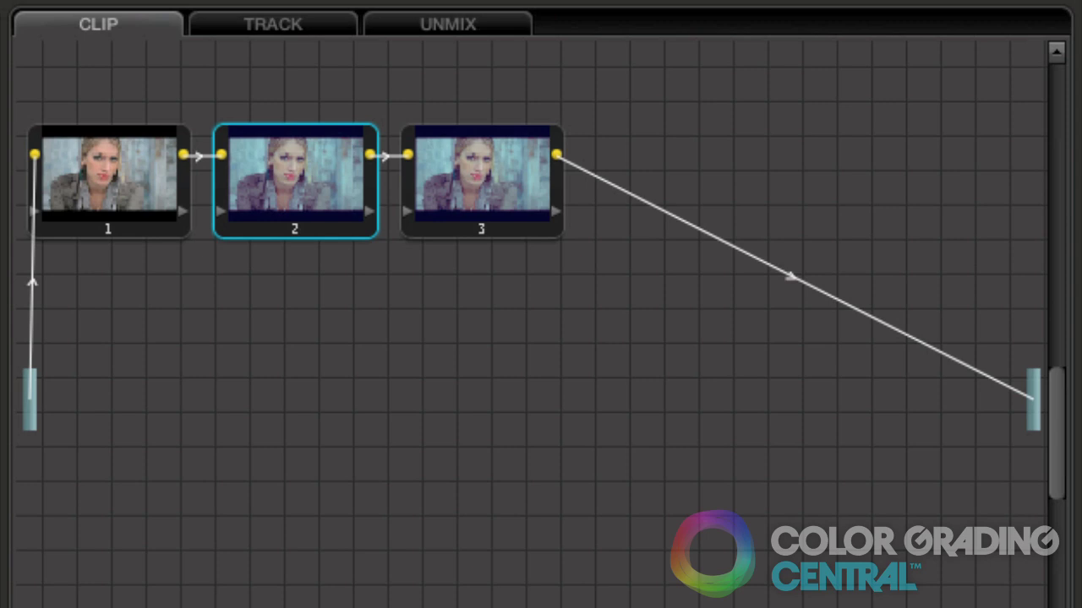
Select node 3 and toggle Gang Custom Curves
key("shift+Left")
key("shift+End")
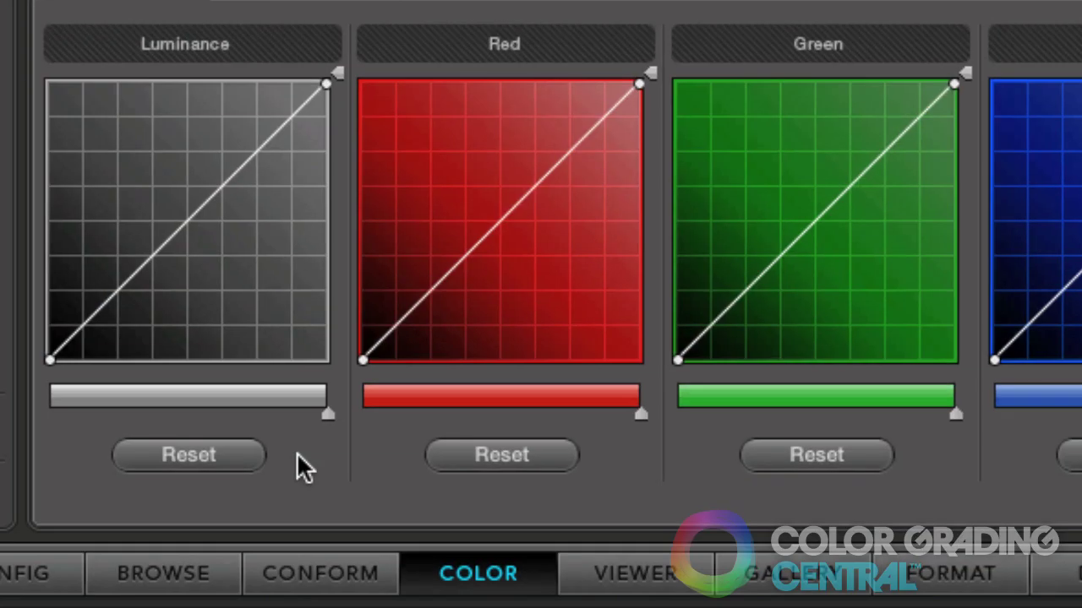
right_click(296, 452)
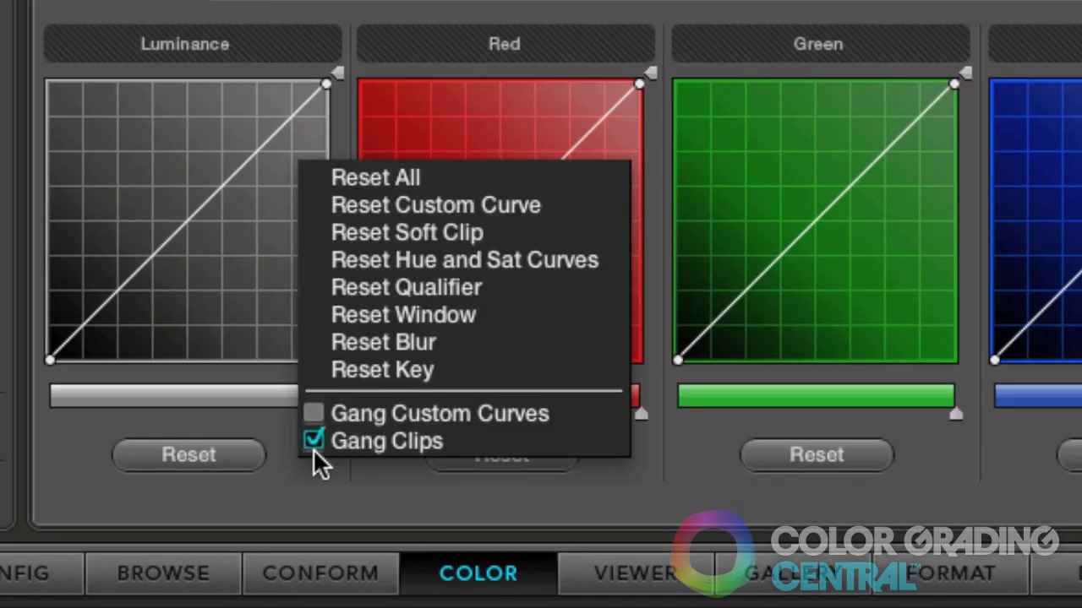
left_click(313, 413)
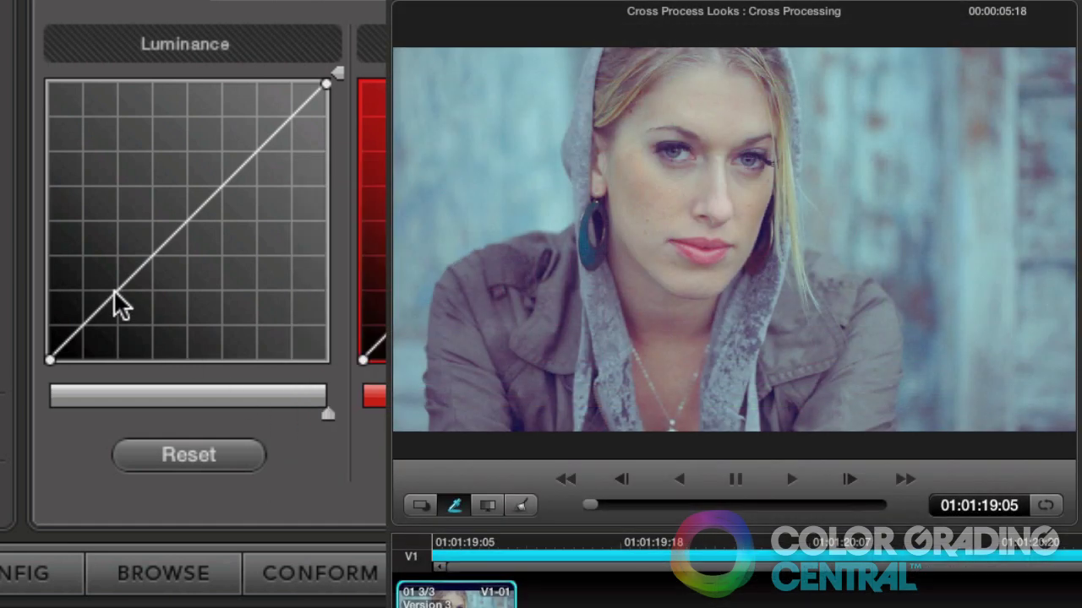
Lift luminance shadows, hold the upper tones, then bypass and restore the grade to compare
left_click_drag(116, 295, 108, 282)
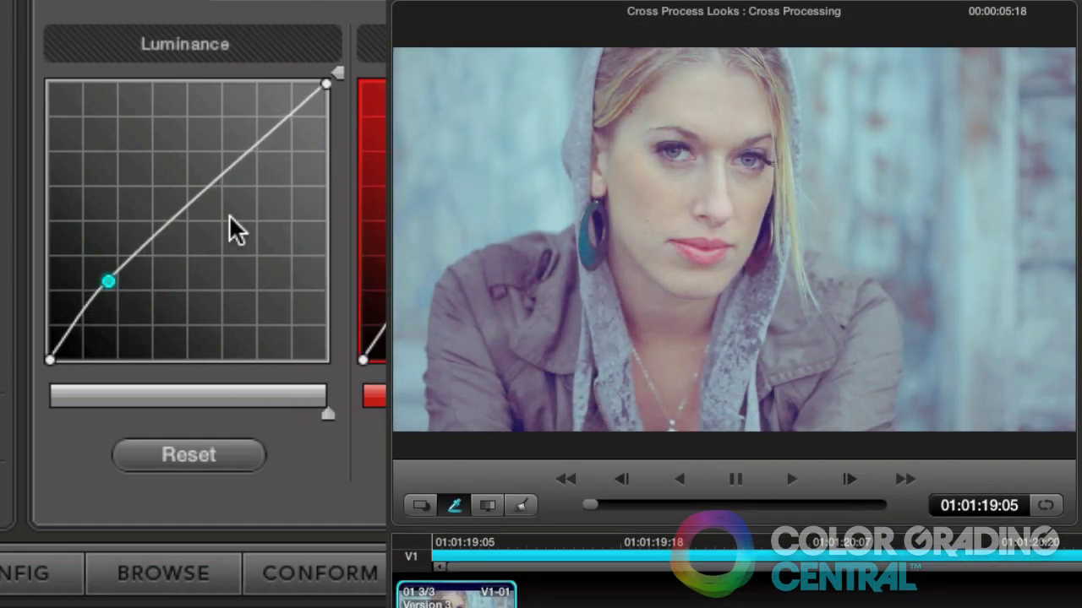
left_click_drag(241, 161, 257, 162)
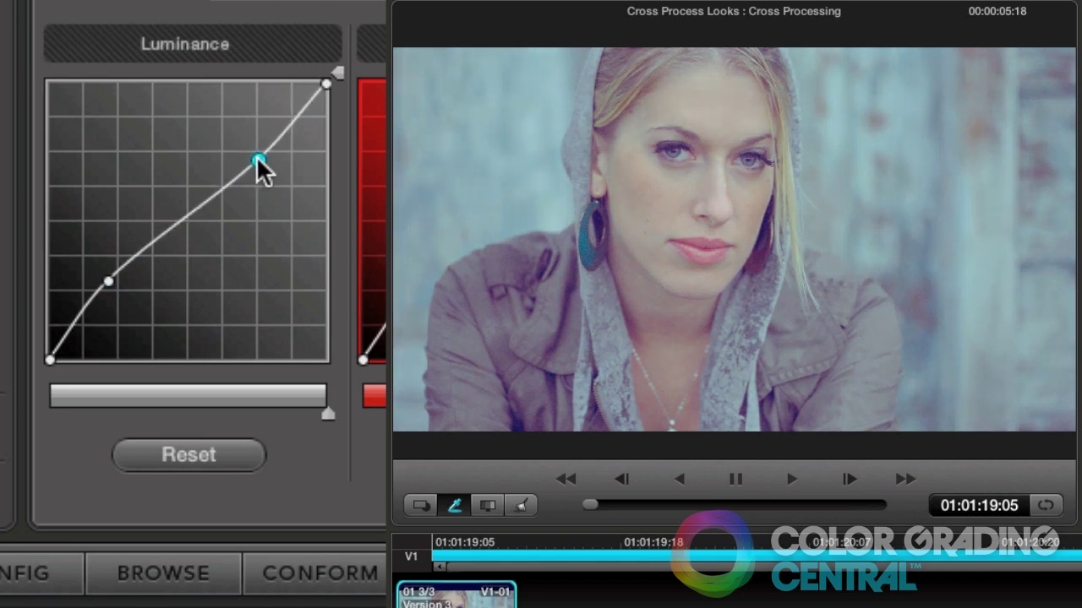
left_click_drag(258, 160, 259, 162)
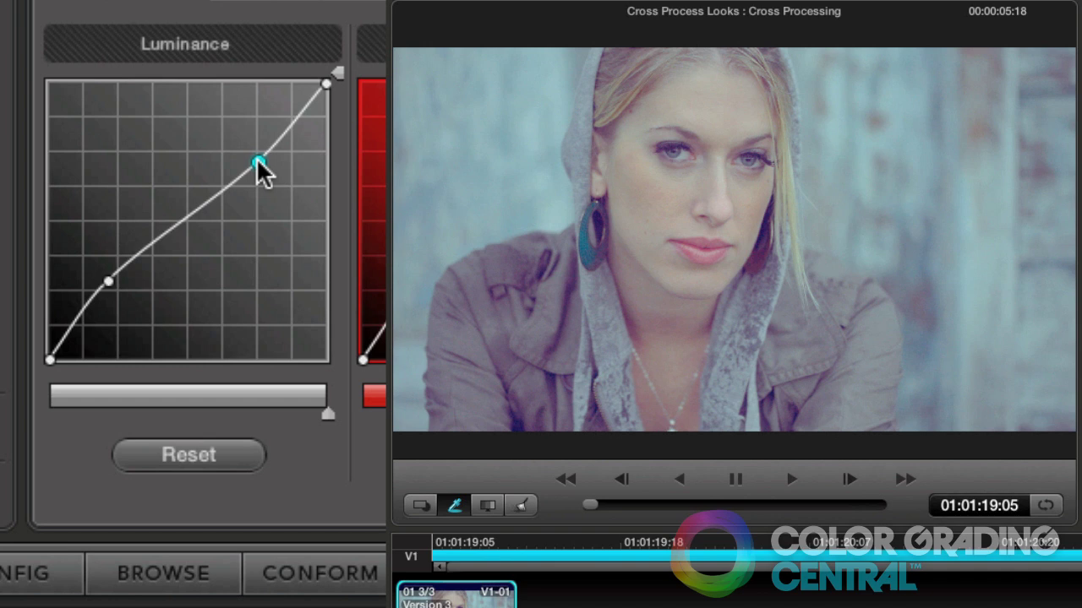
key("shift+d")
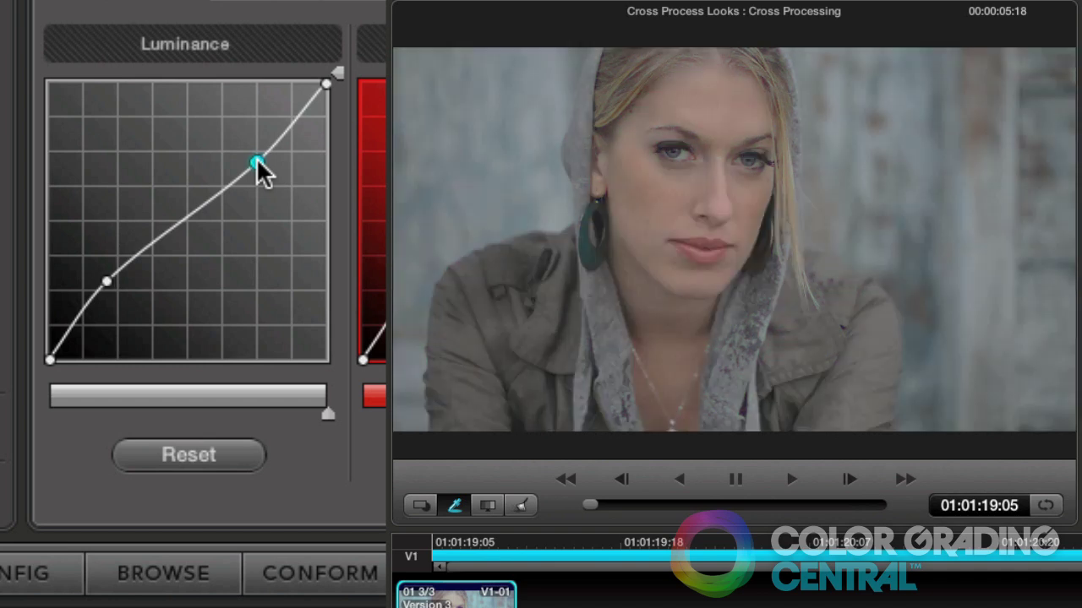
key("shift+d")
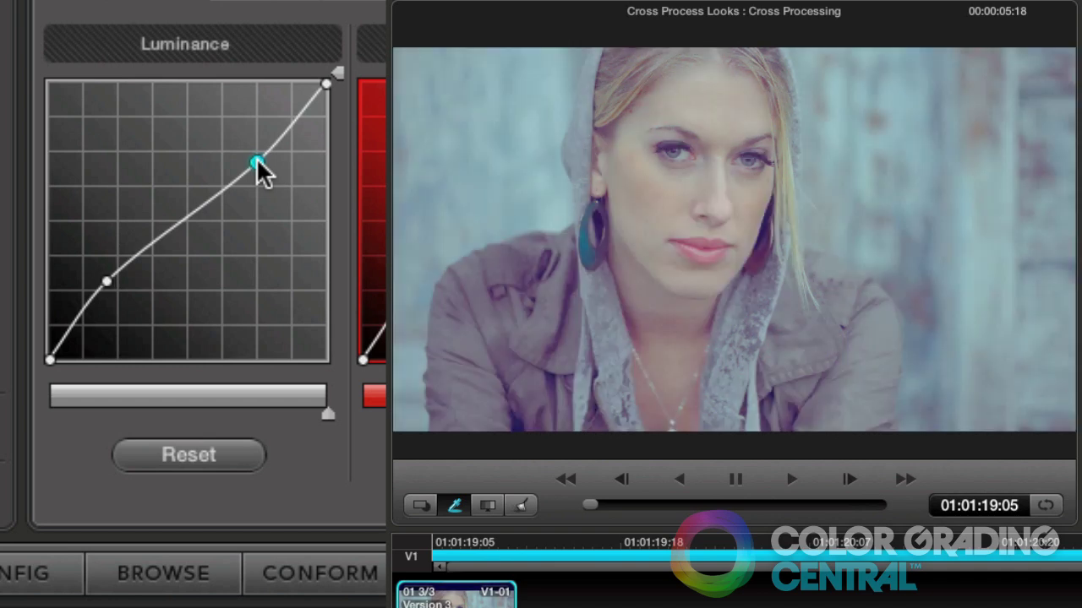